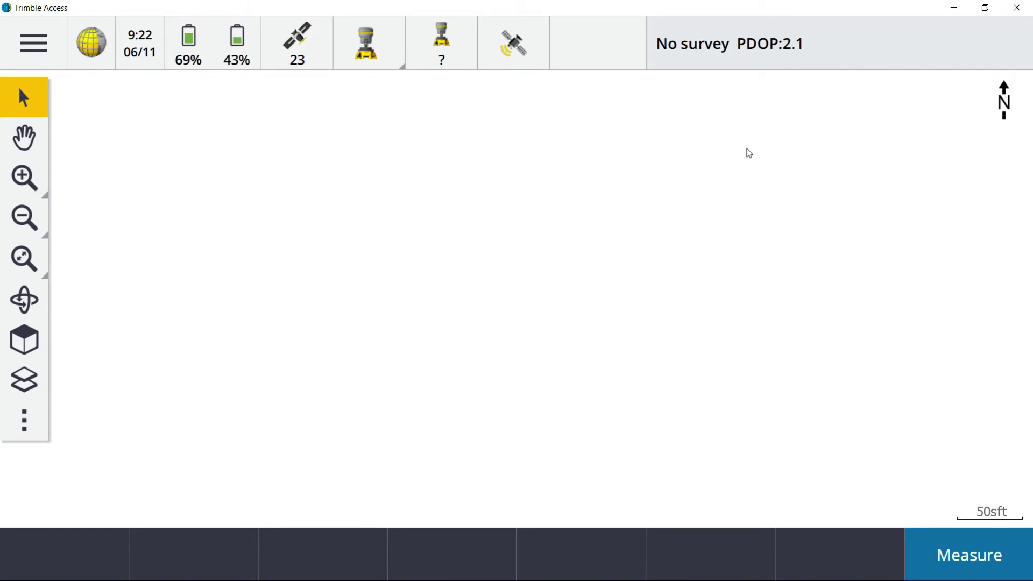
# Choose Start base receiver under Measure > RTK Int and Logging to open the Start base form
pyautogui.click(34, 39)
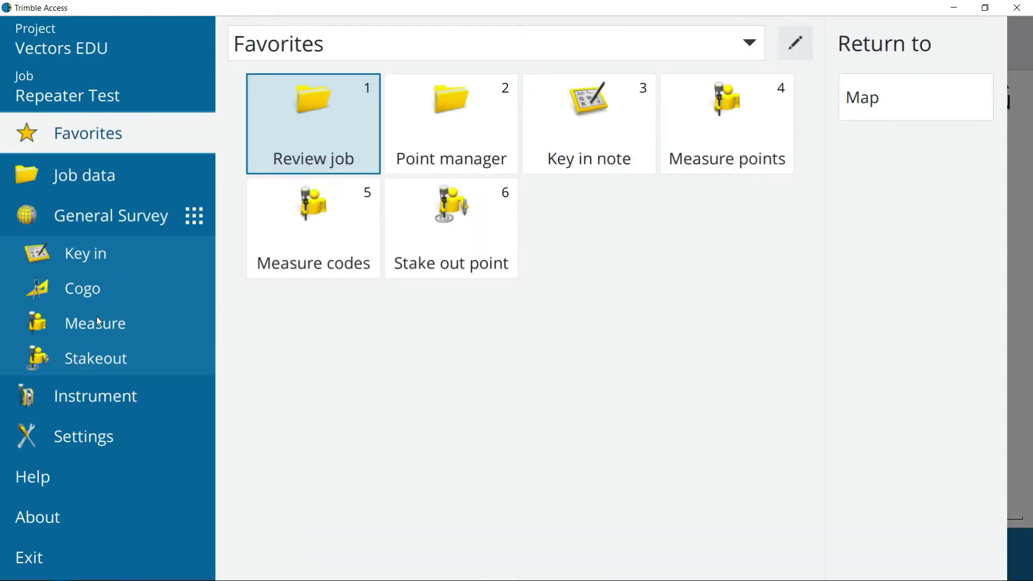
pyautogui.click(98, 322)
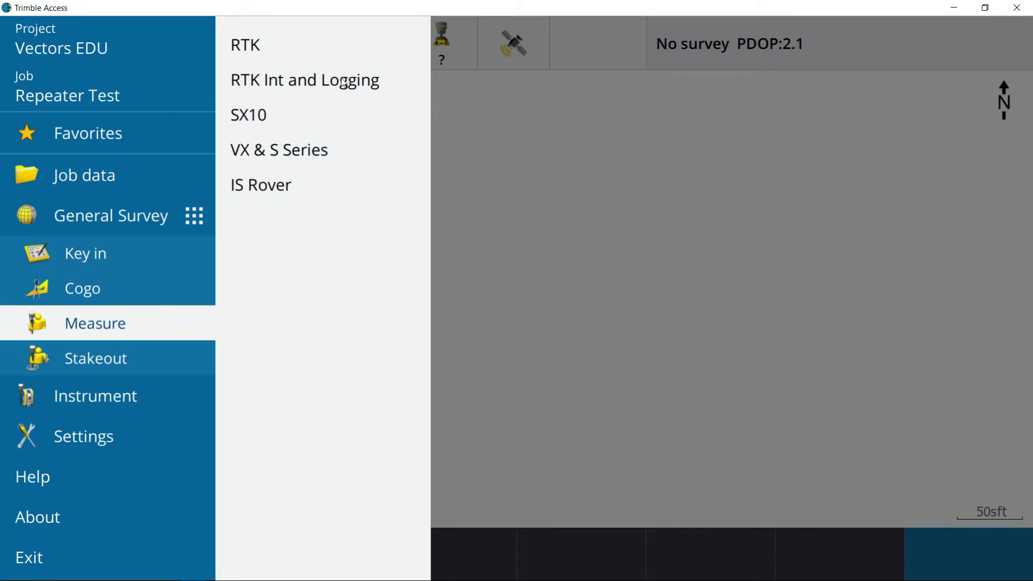
pyautogui.click(295, 86)
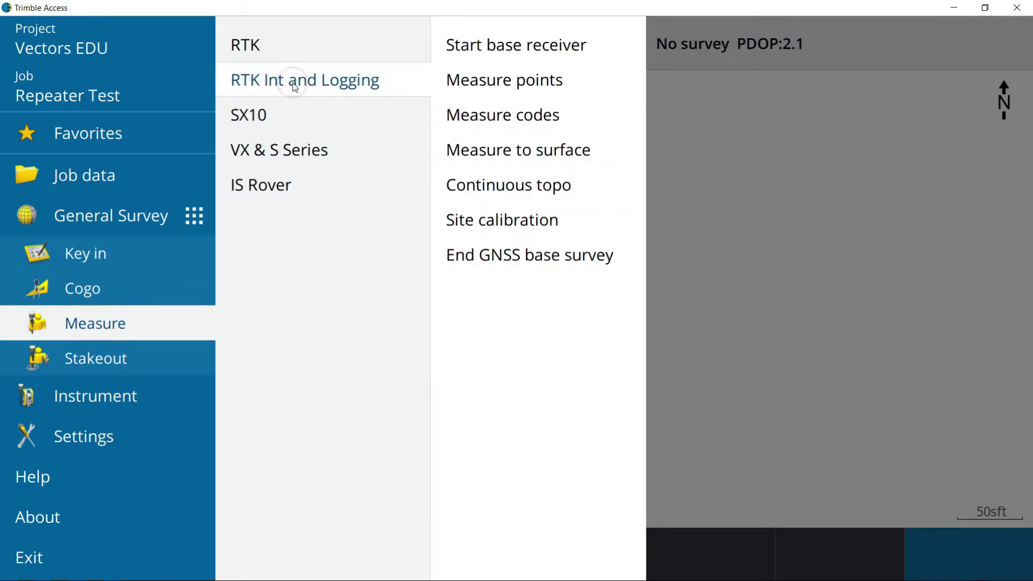
pyautogui.click(504, 52)
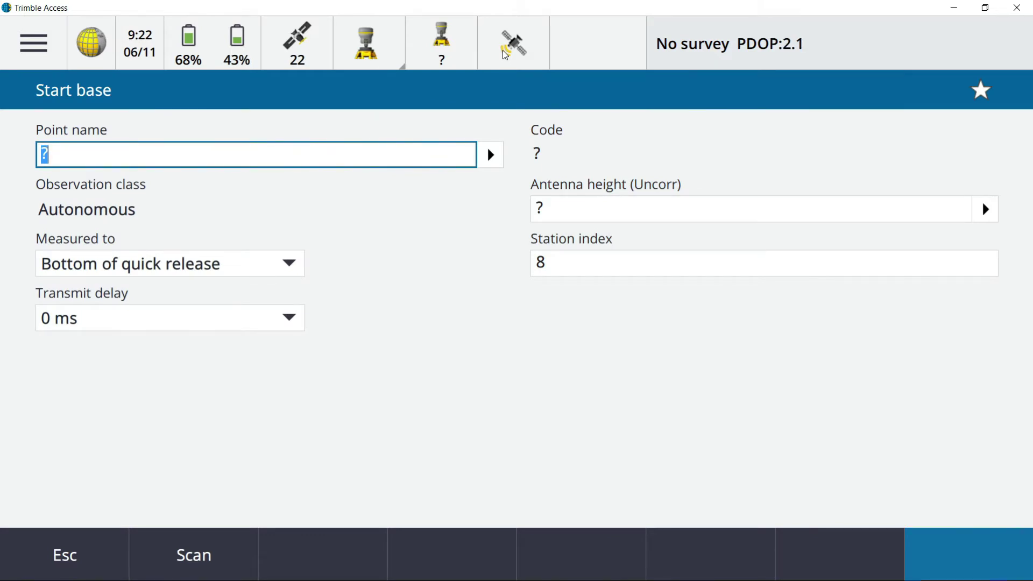
# Name the base point 101 and key in its coordinates from the current position
pyautogui.write('101')
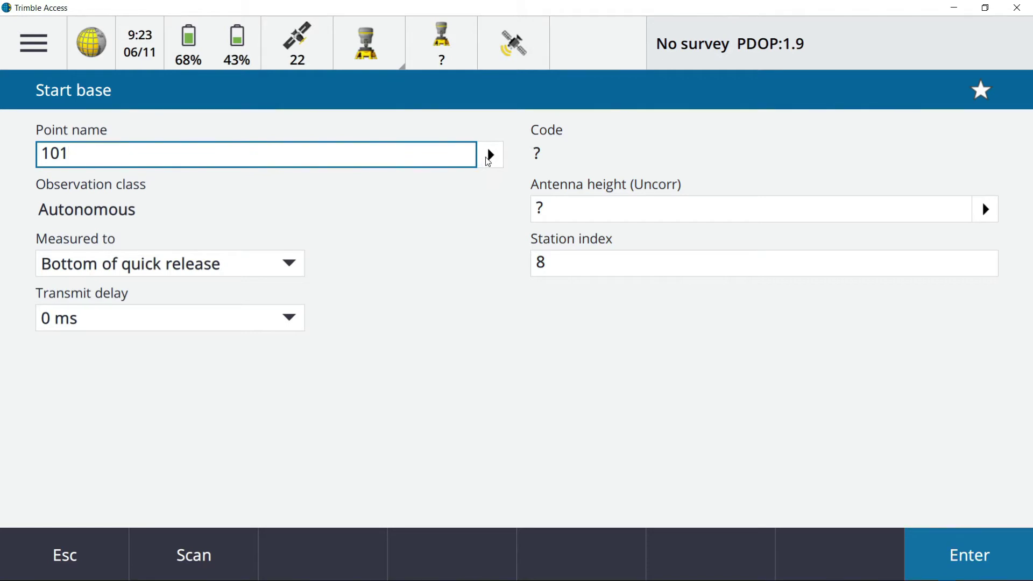
pyautogui.click(489, 157)
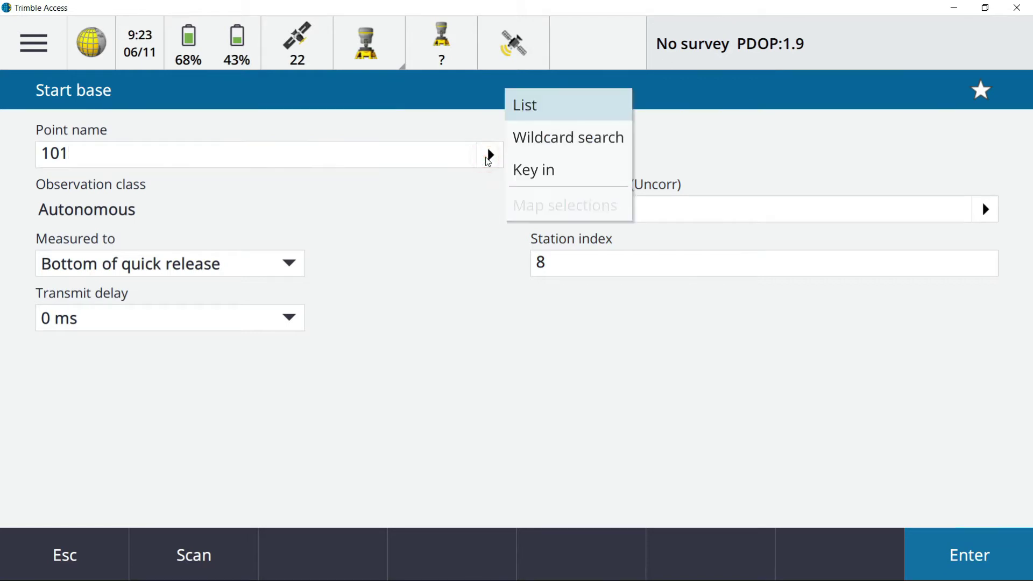
pyautogui.click(535, 171)
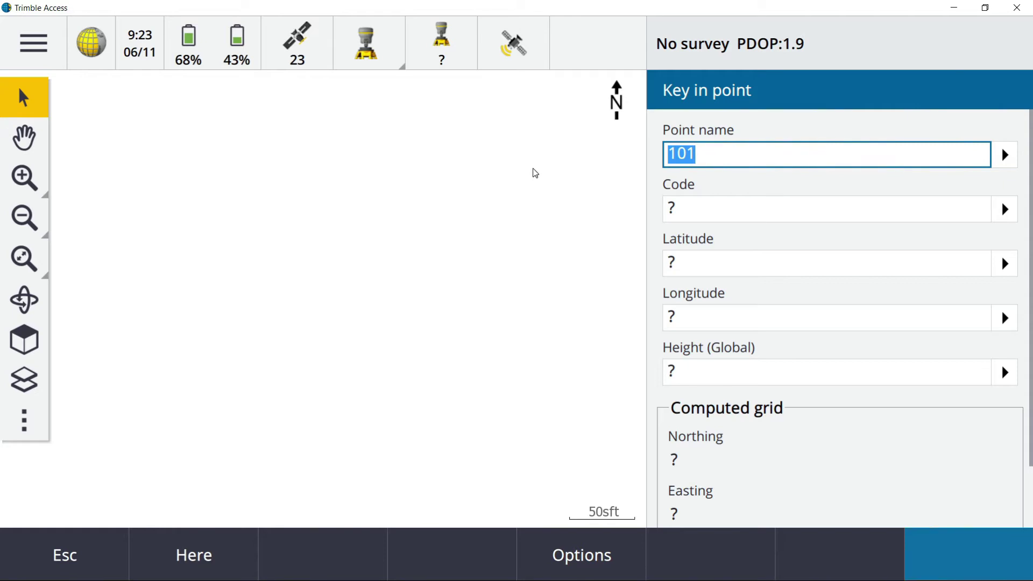
pyautogui.click(215, 574)
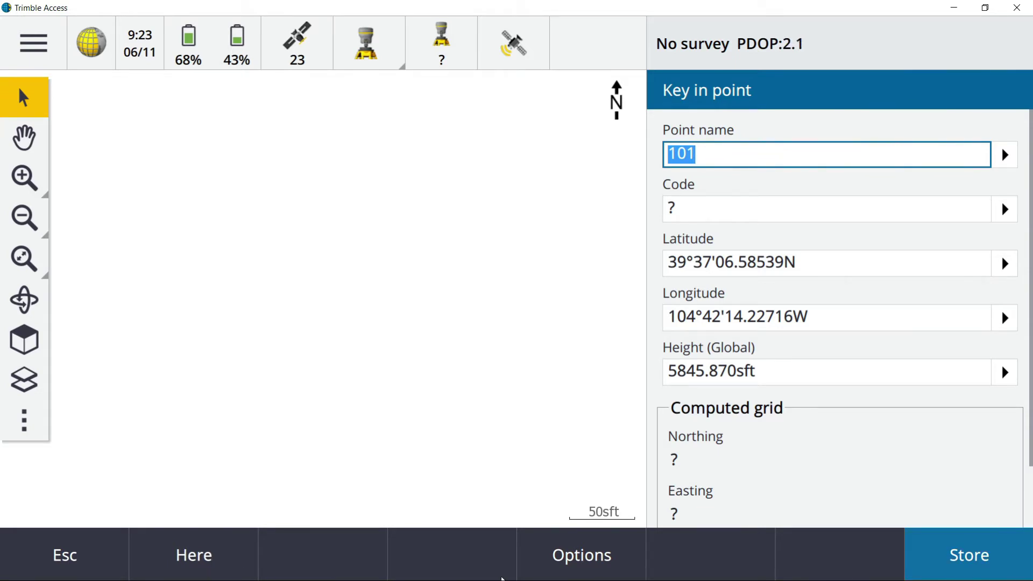
# Check the Coordinate view options, then leave the point 101 key-in form without storing
pyautogui.scroll(-2, 792, 450)
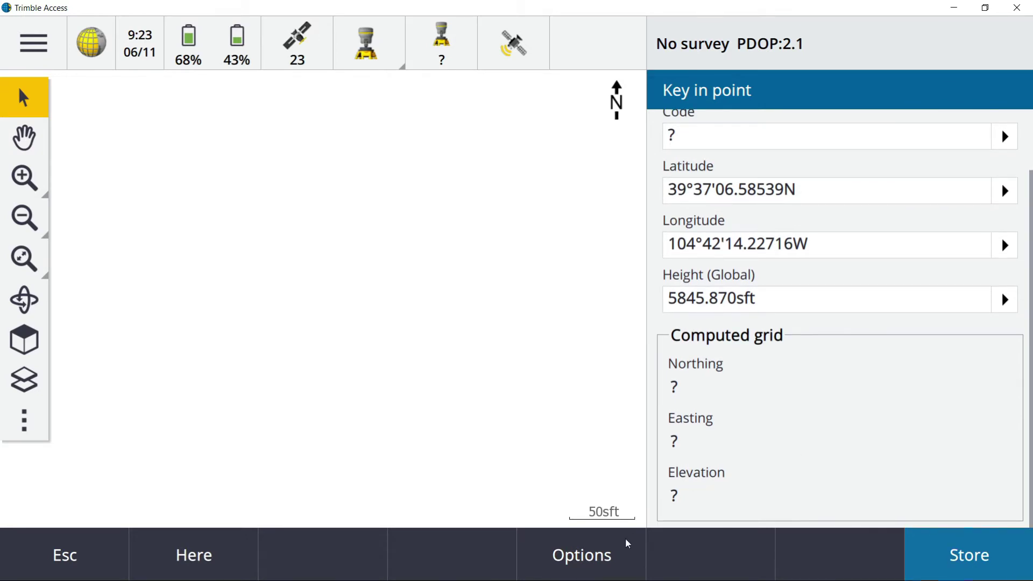
pyautogui.click(615, 552)
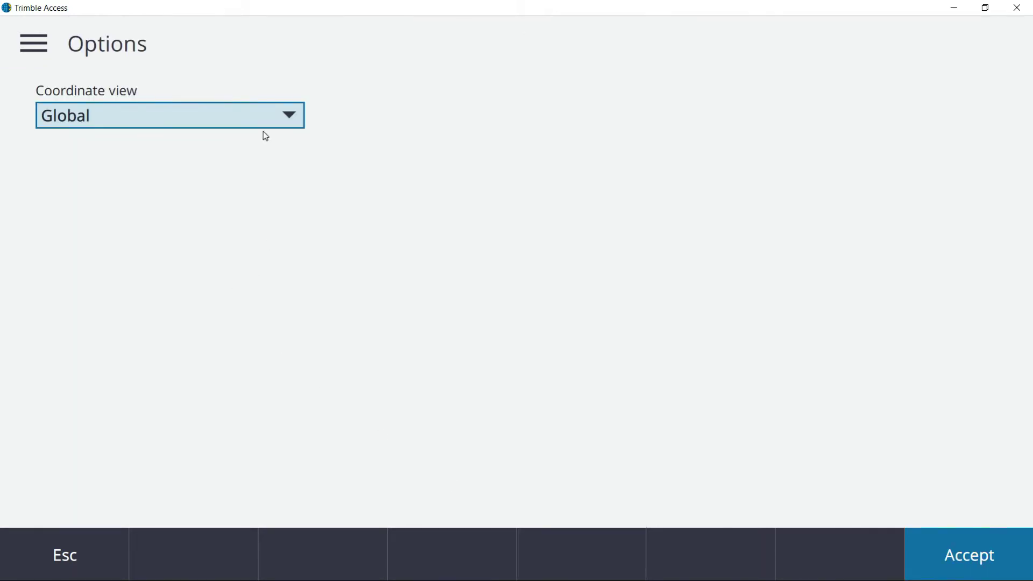
pyautogui.click(270, 111)
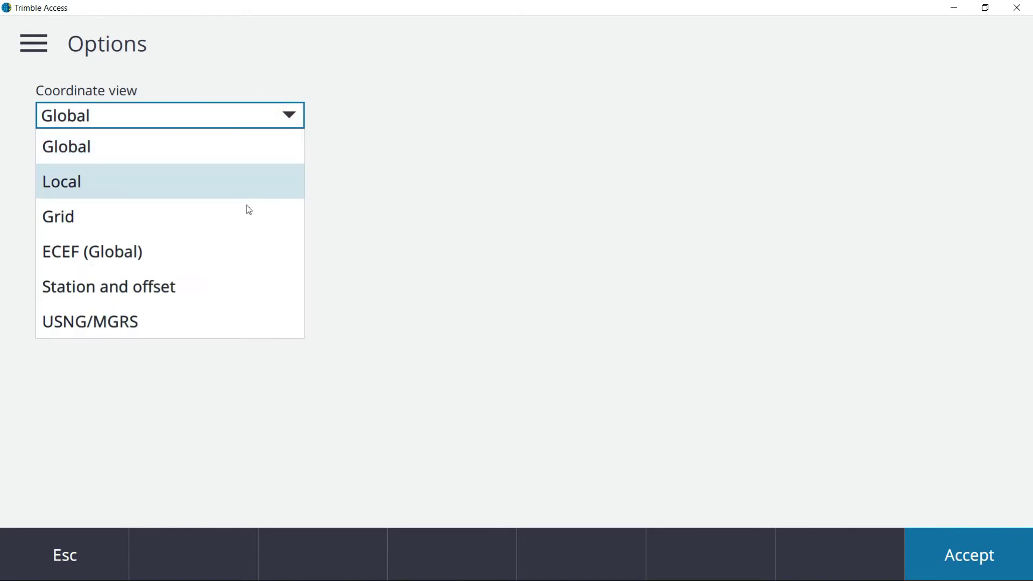
pyautogui.click(81, 569)
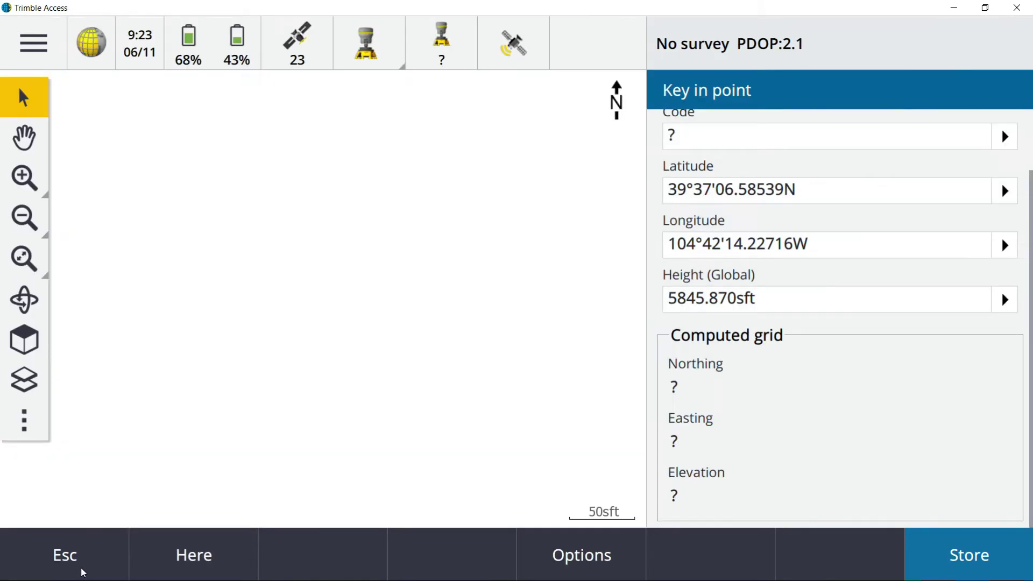
pyautogui.click(82, 569)
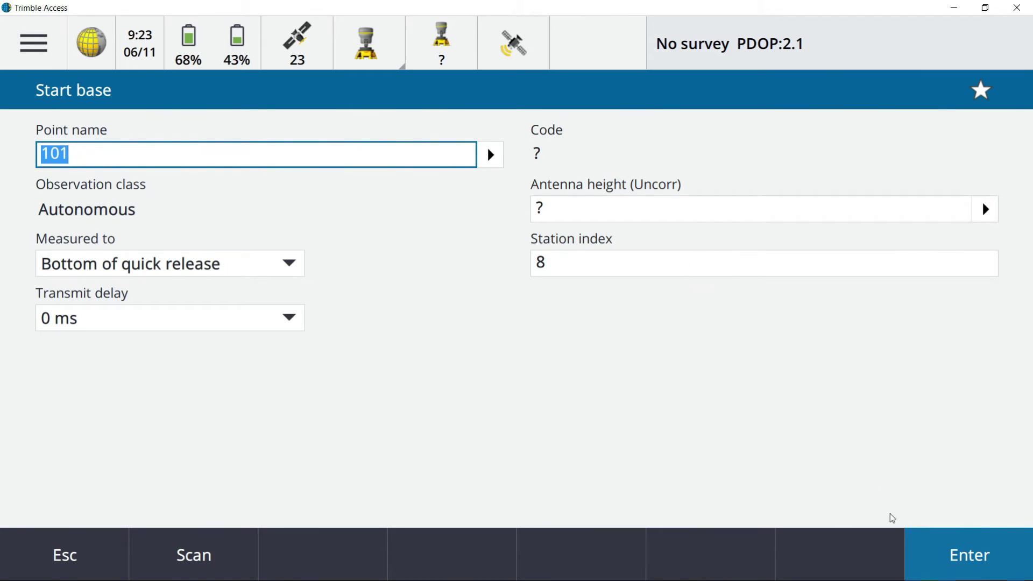
# Confirm point 101 and reopen the Key in form for it
pyautogui.click(941, 549)
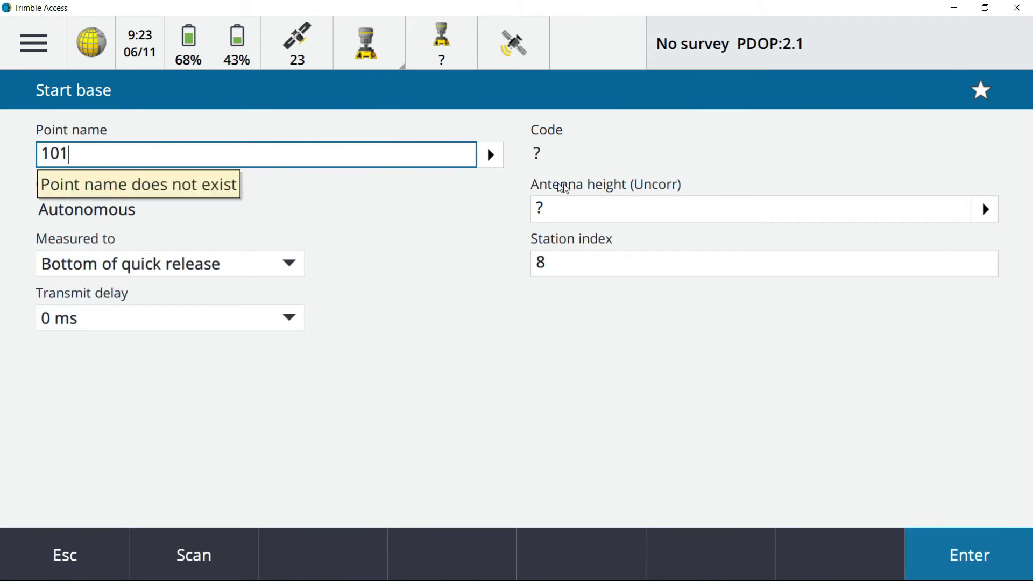
pyautogui.click(491, 155)
pyautogui.click(533, 171)
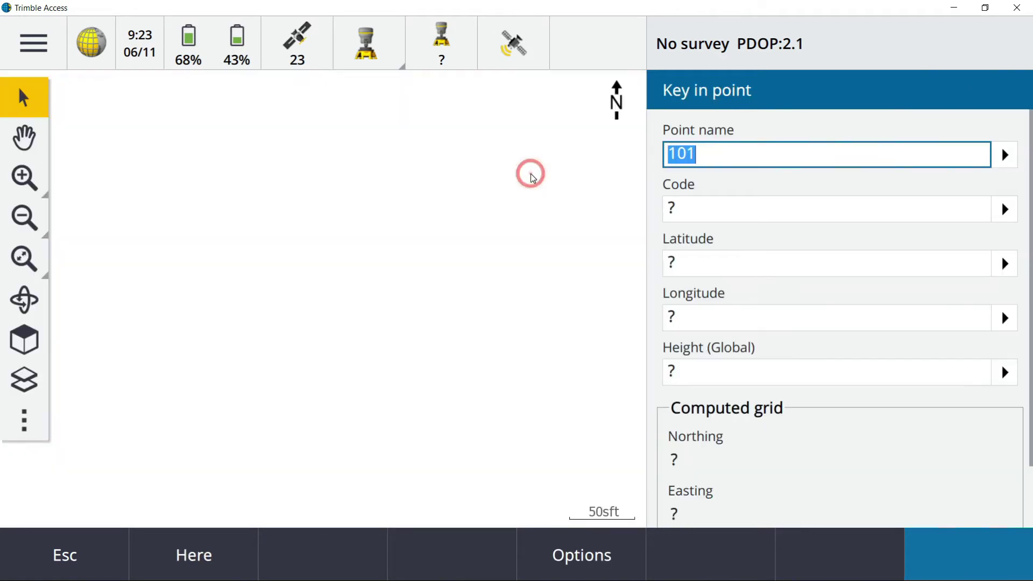
# Set Coordinate view to Grid, fill point 101 with the current position, and dismiss the warning
pyautogui.click(589, 561)
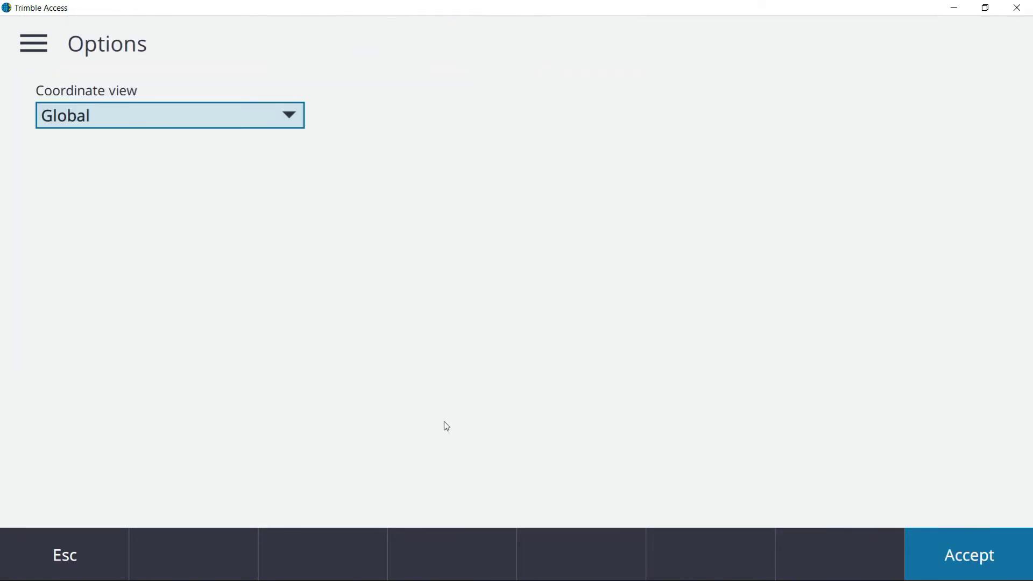
pyautogui.click(171, 115)
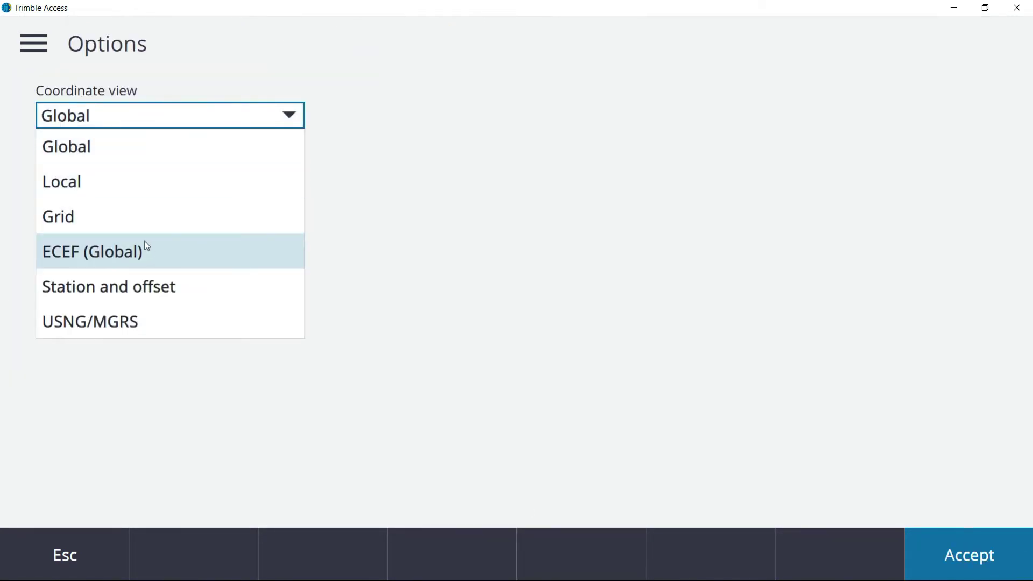
pyautogui.click(127, 211)
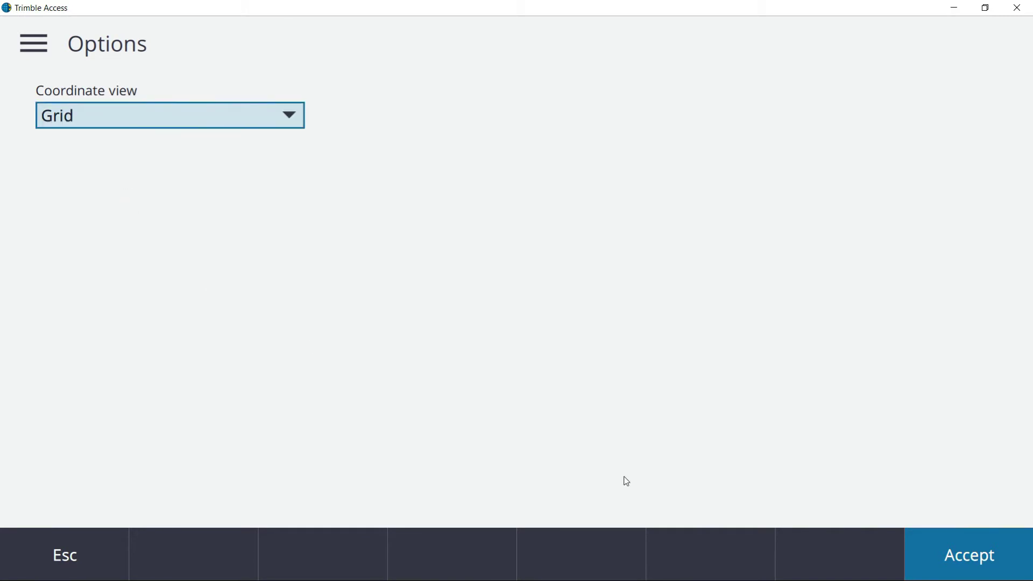
pyautogui.click(995, 557)
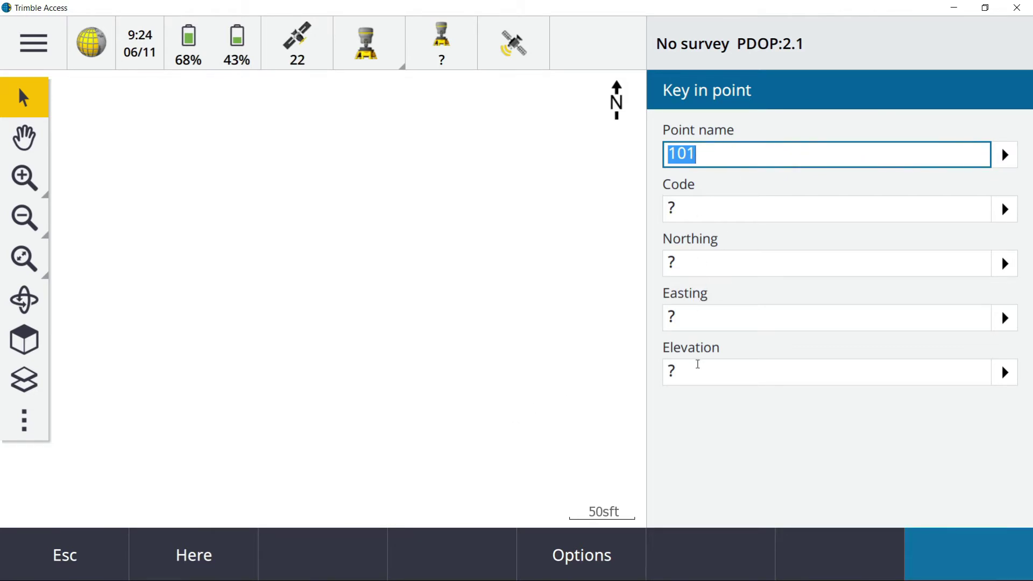
pyautogui.click(189, 567)
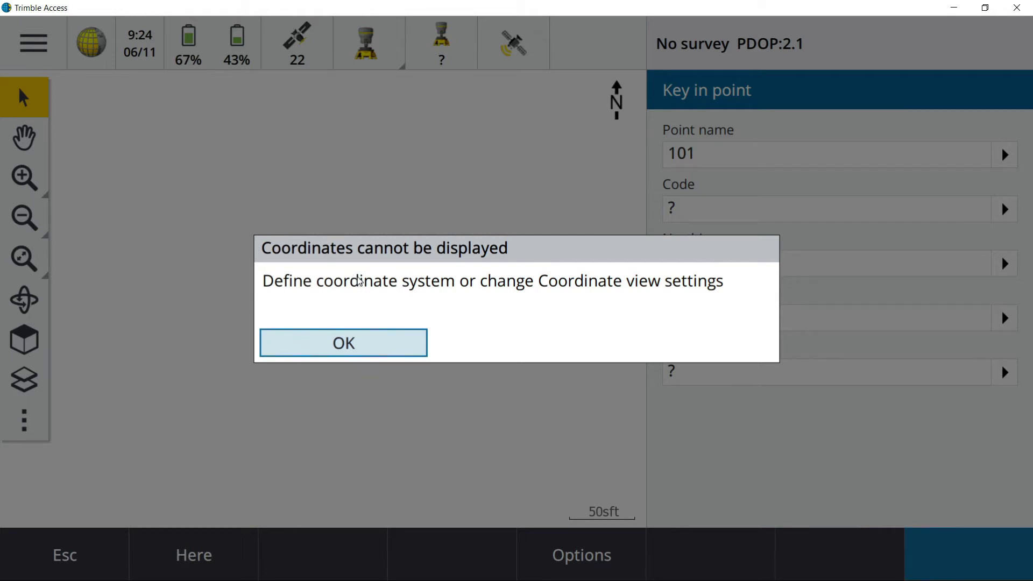
pyautogui.click(364, 349)
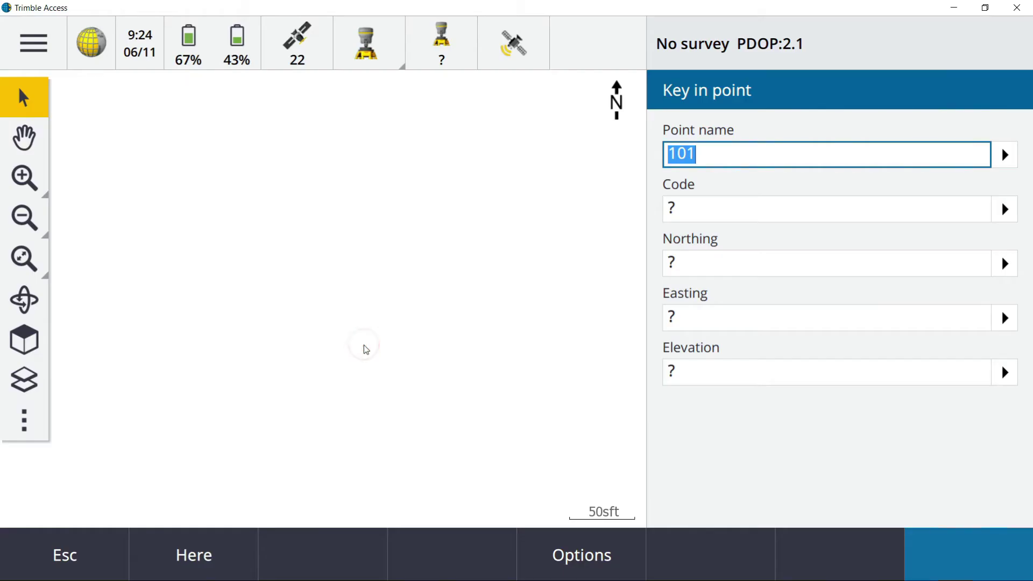
pyautogui.click(597, 549)
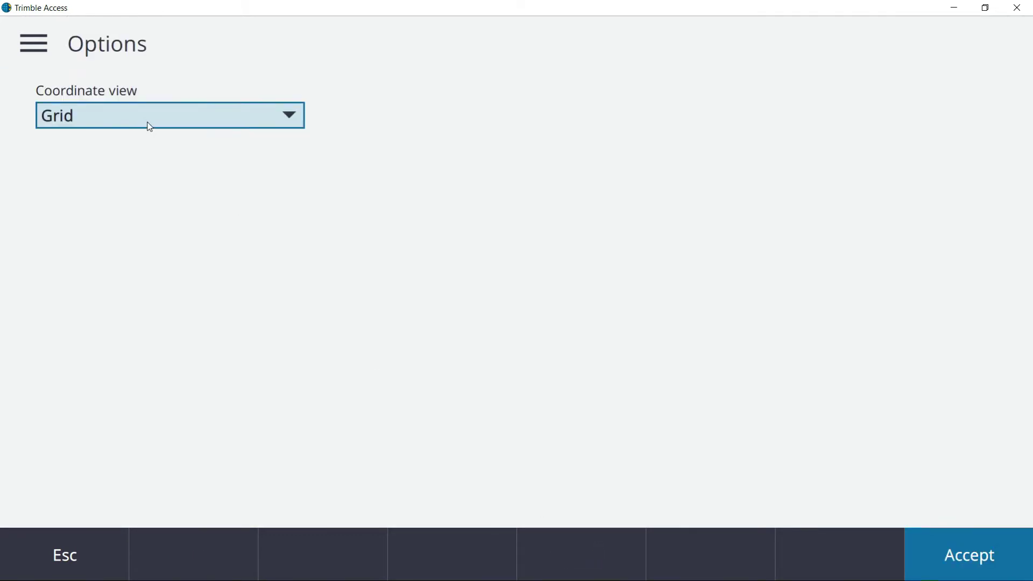
# Switch the coordinate view back to Global and store point 101
pyautogui.click(150, 127)
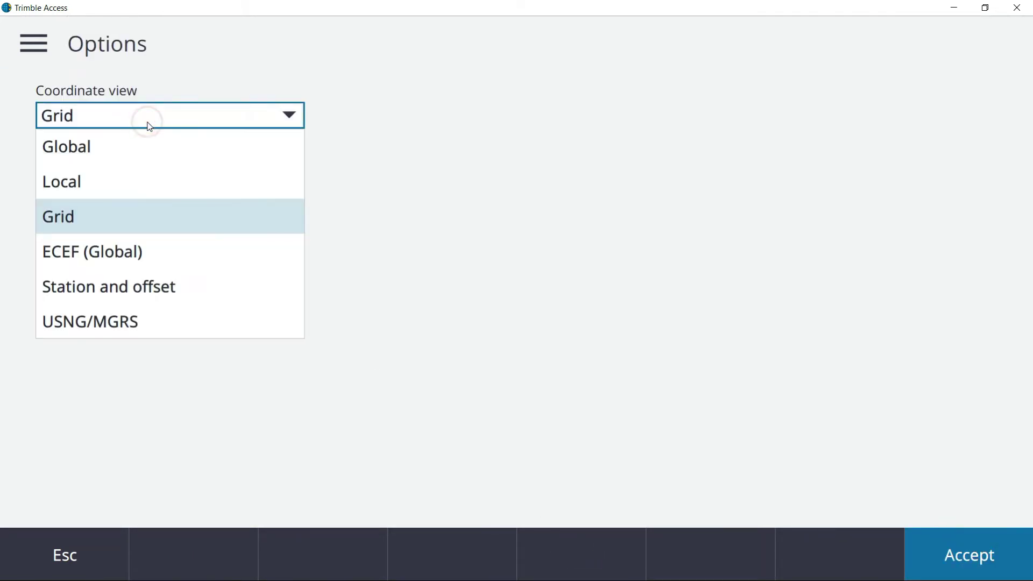
pyautogui.click(100, 144)
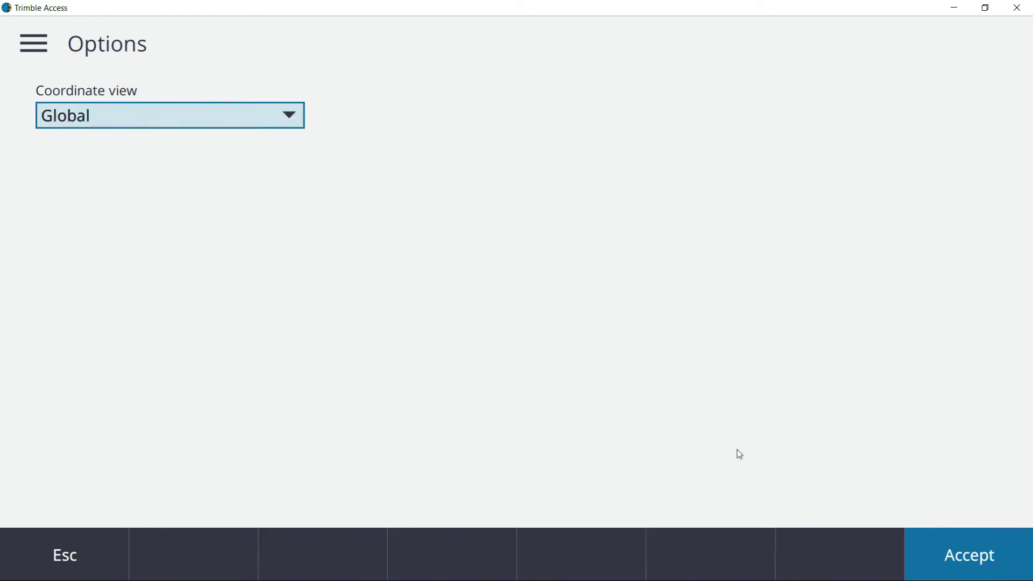
pyautogui.click(932, 542)
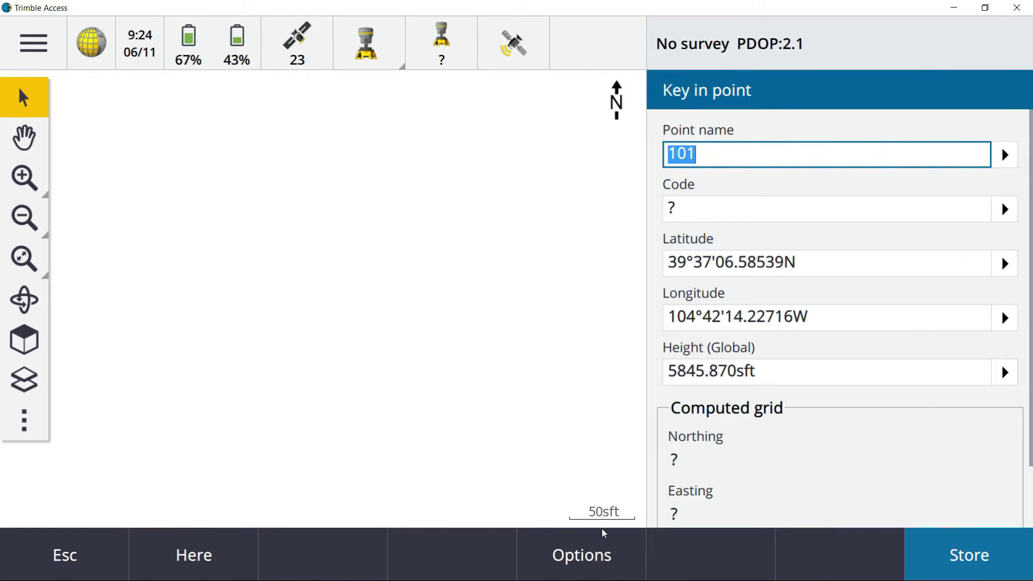
pyautogui.click(927, 545)
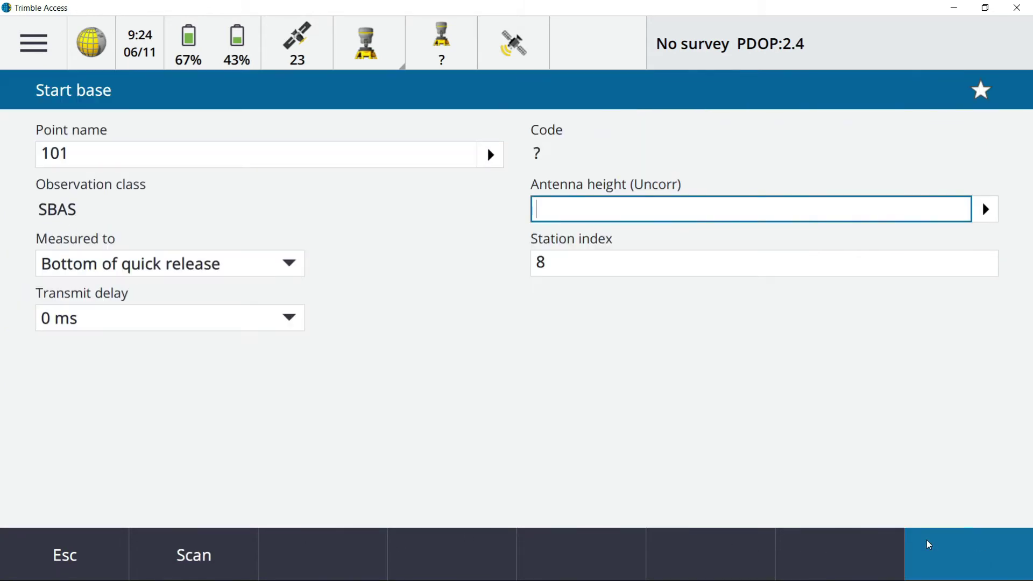
# Enter antenna height 3.45 measured to Lever of R10 extension and start the base
pyautogui.write('3.45')
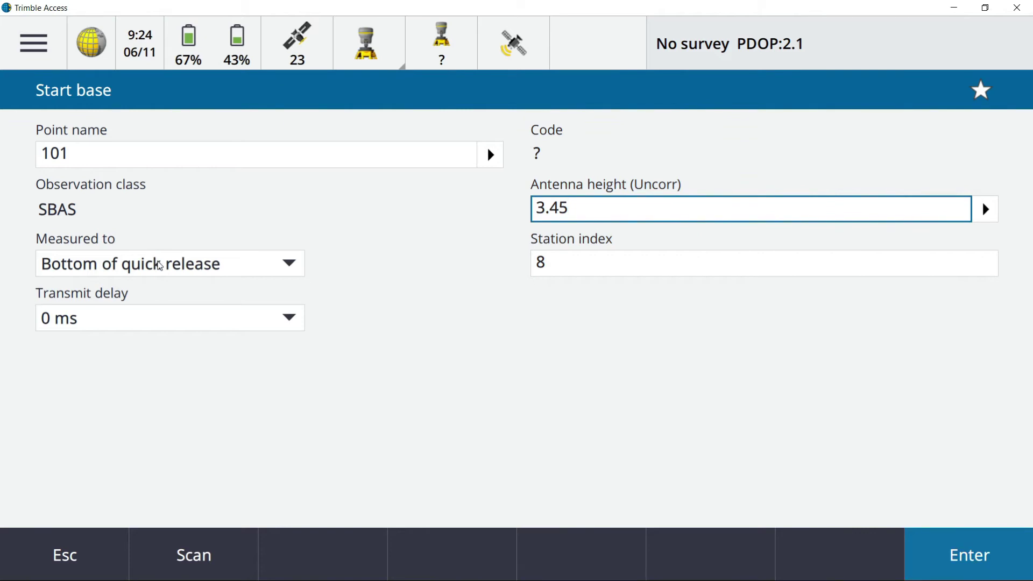
pyautogui.click(283, 264)
pyautogui.click(185, 364)
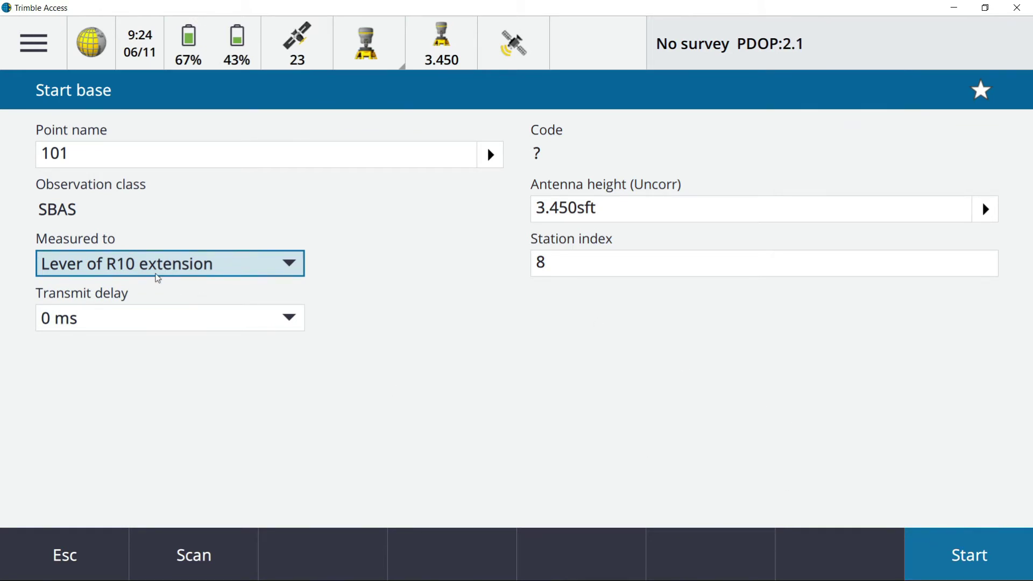
pyautogui.click(935, 555)
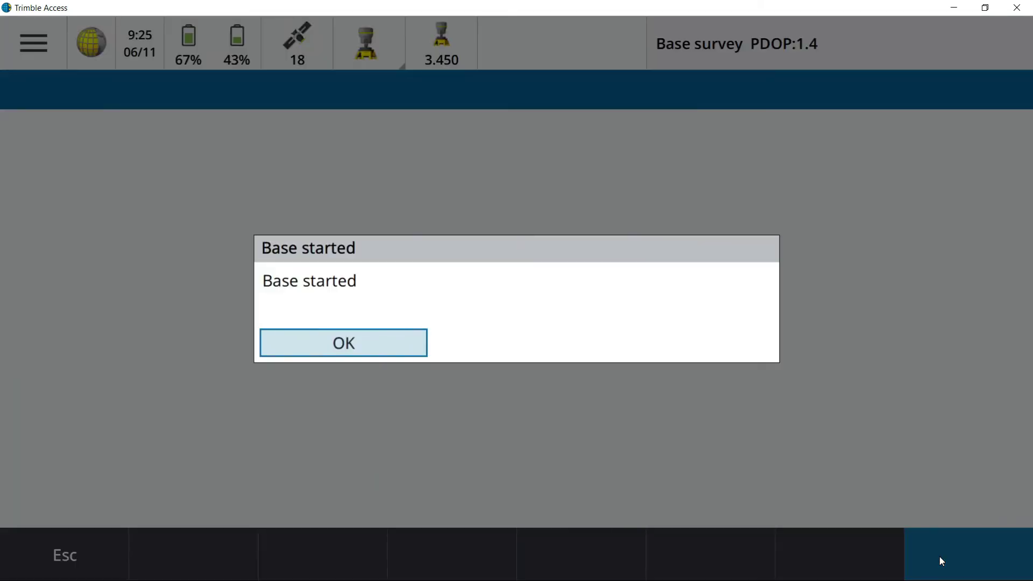
# Dismiss the Base started message and bring up the GNSS functions screen
pyautogui.click(348, 345)
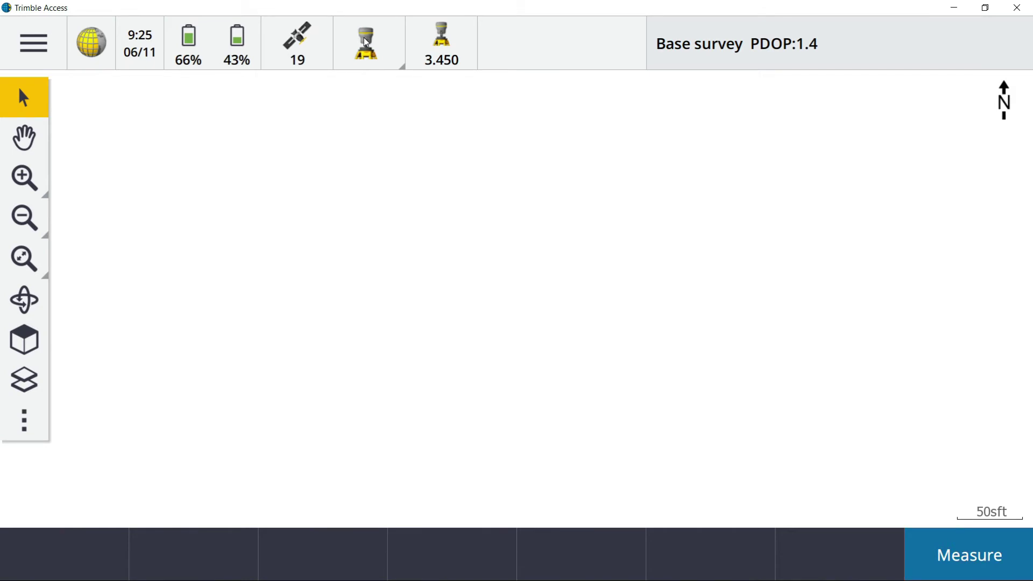
pyautogui.click(366, 42)
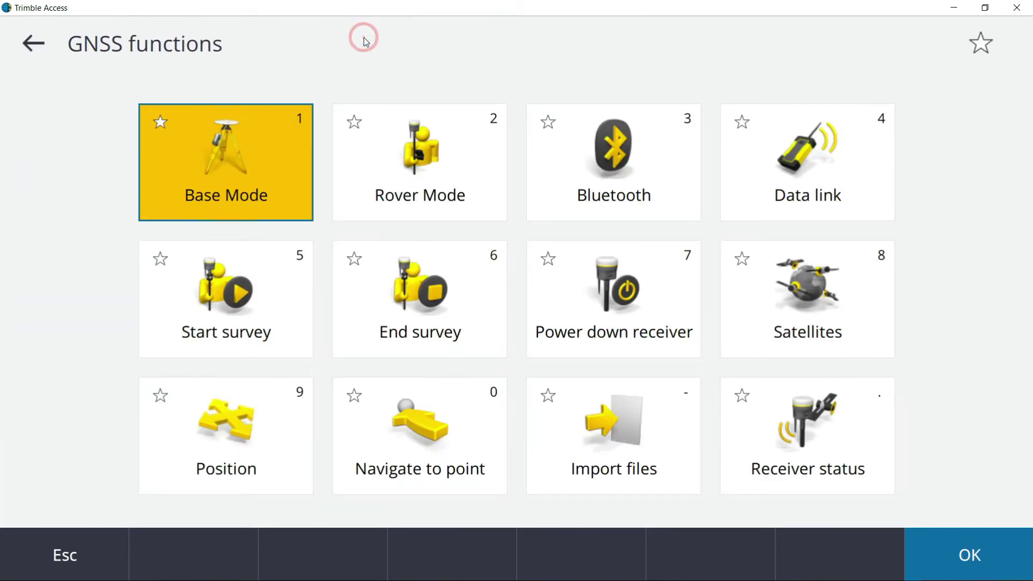
pyautogui.click(607, 436)
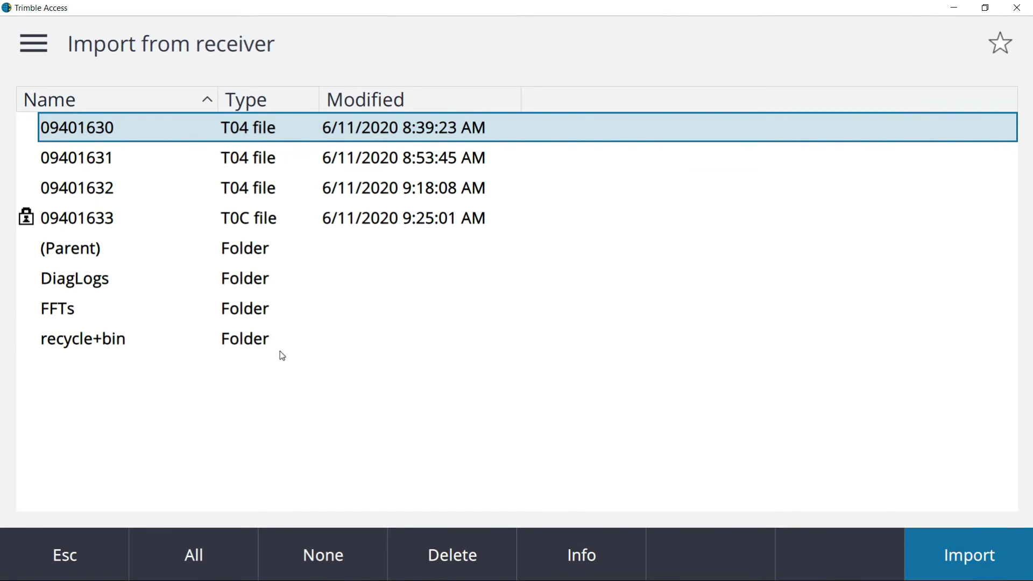
pyautogui.click(98, 547)
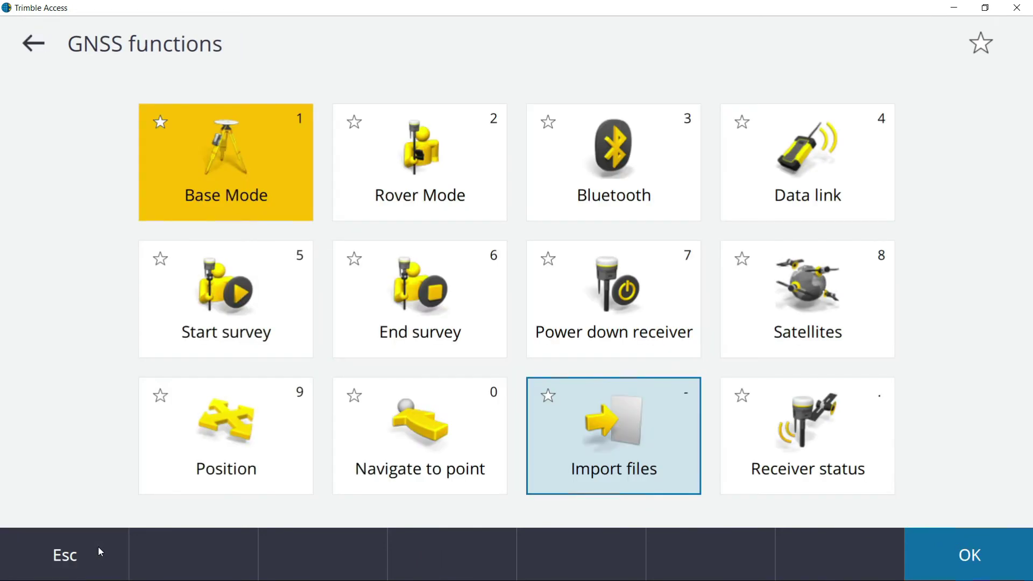
# Choose End GNSS base survey under Measure > RTK Int and Logging, answering No to power down
pyautogui.click(98, 546)
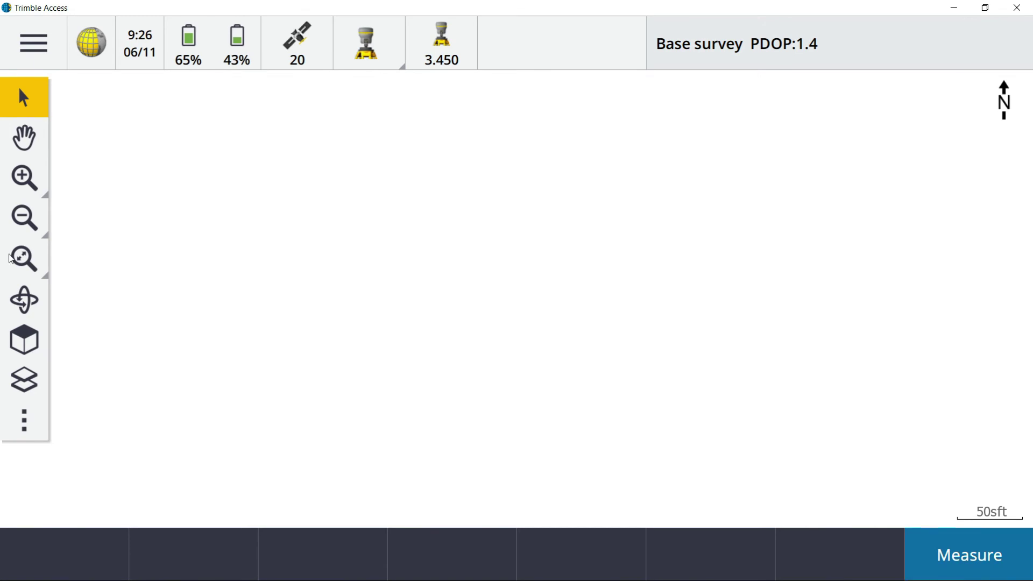
pyautogui.click(49, 52)
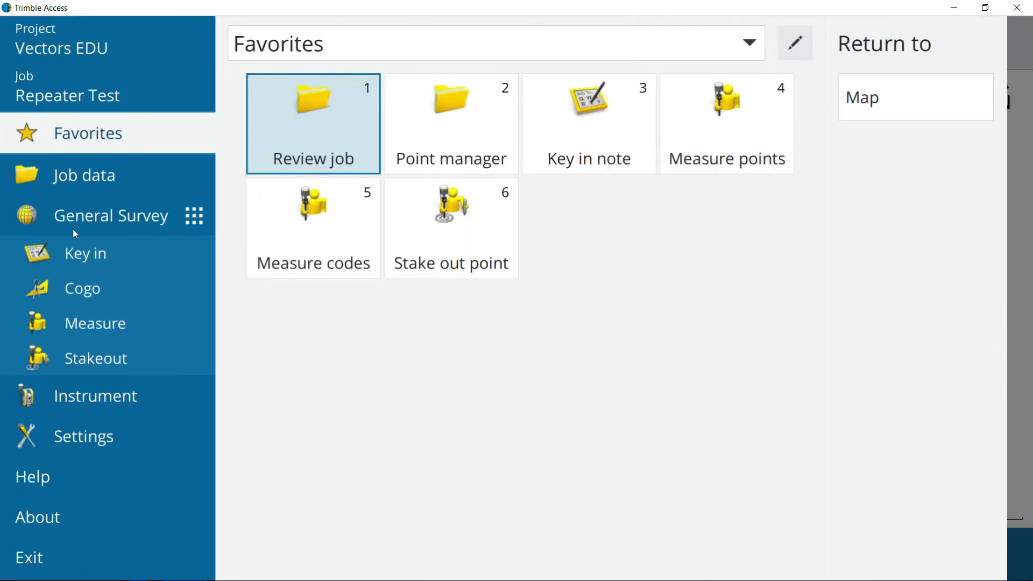
pyautogui.click(96, 326)
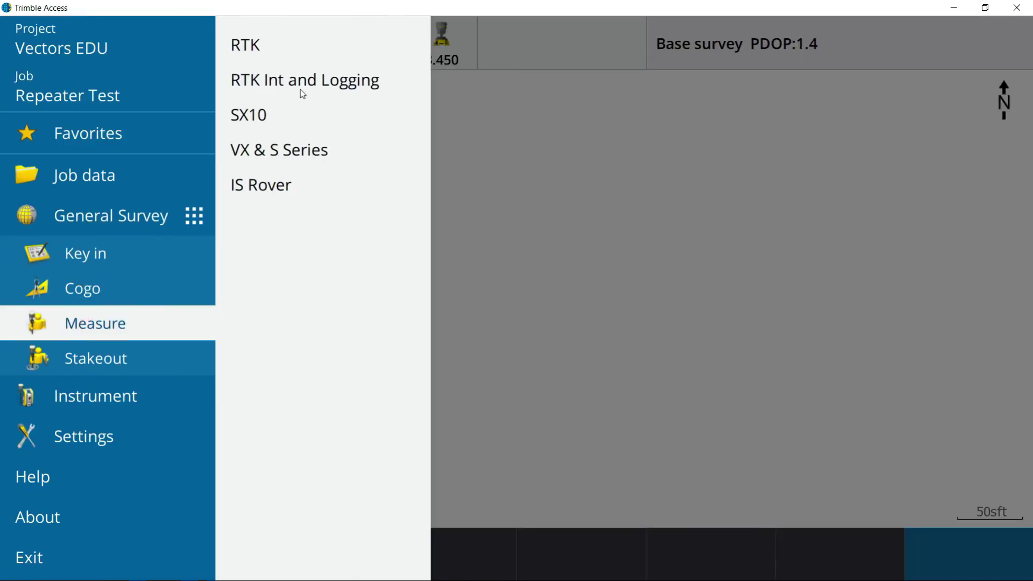
pyautogui.click(300, 86)
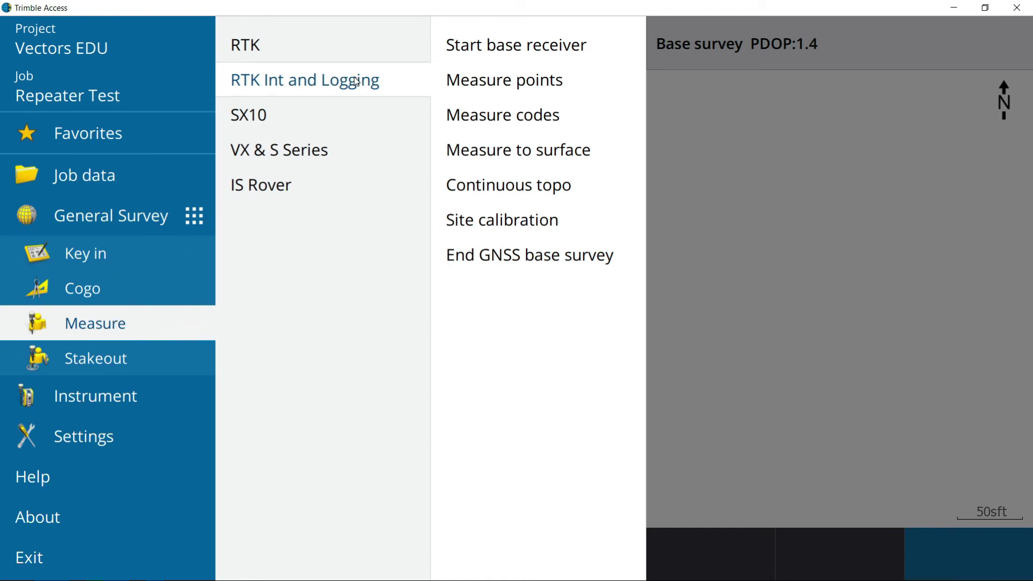
pyautogui.click(505, 263)
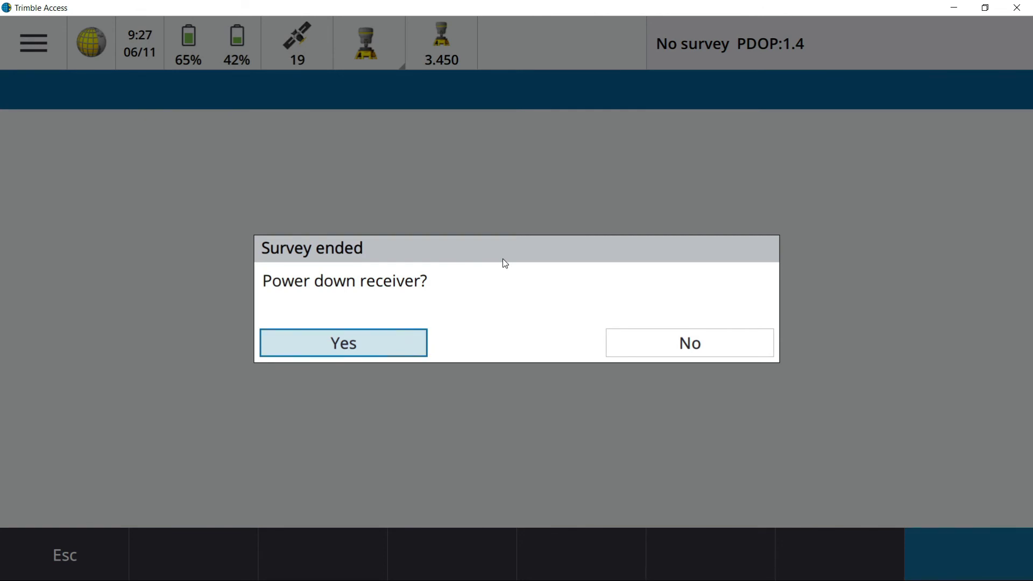
pyautogui.click(677, 349)
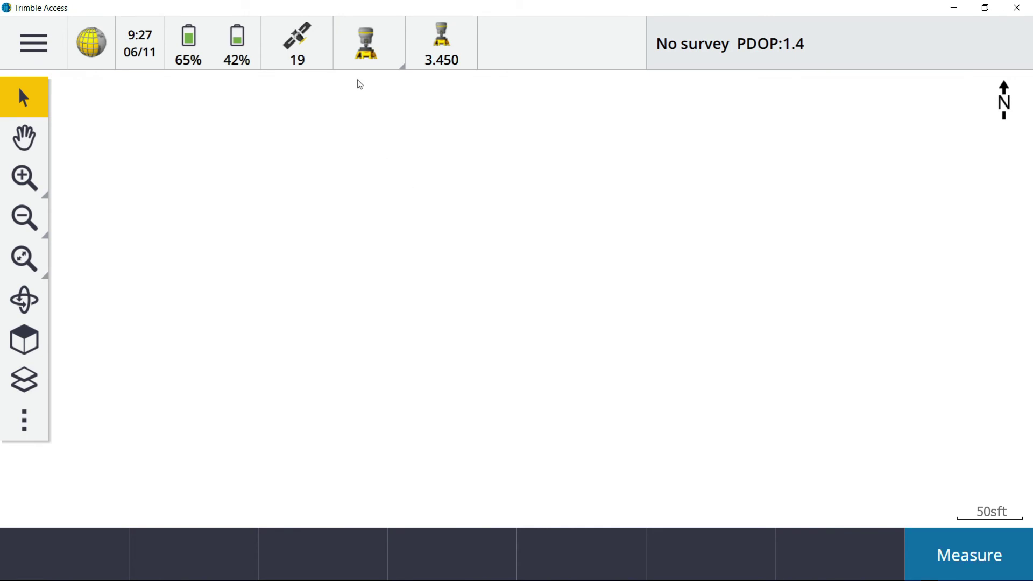
pyautogui.click(365, 49)
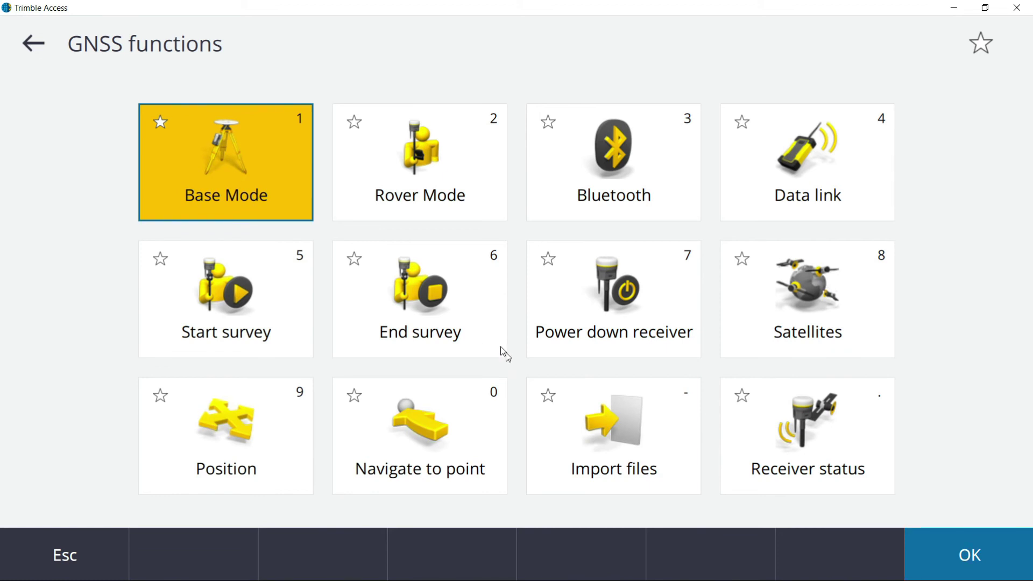
# Import the T04 file 09401633 from the receiver list, then close the file list
pyautogui.click(587, 430)
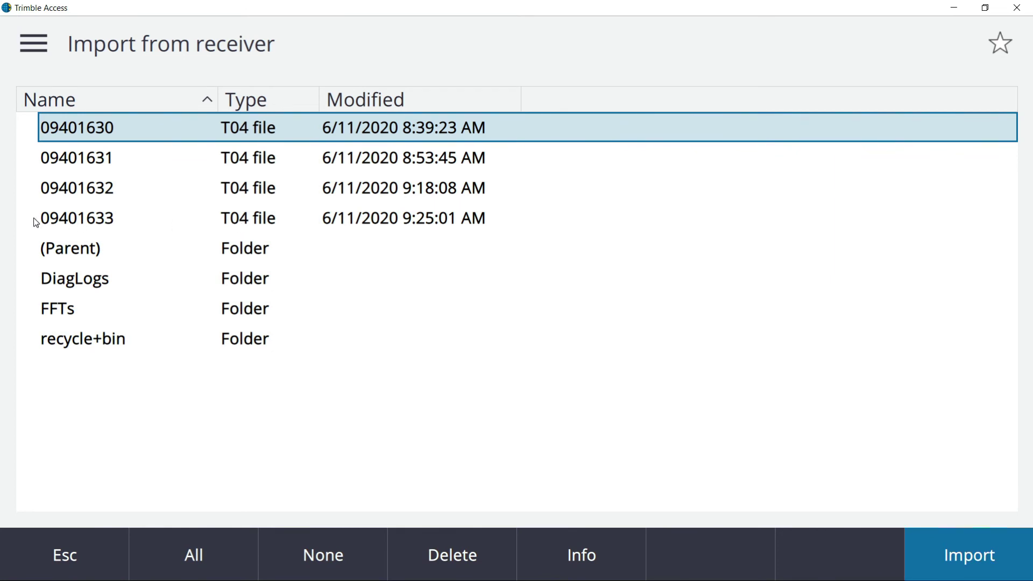
pyautogui.click(70, 221)
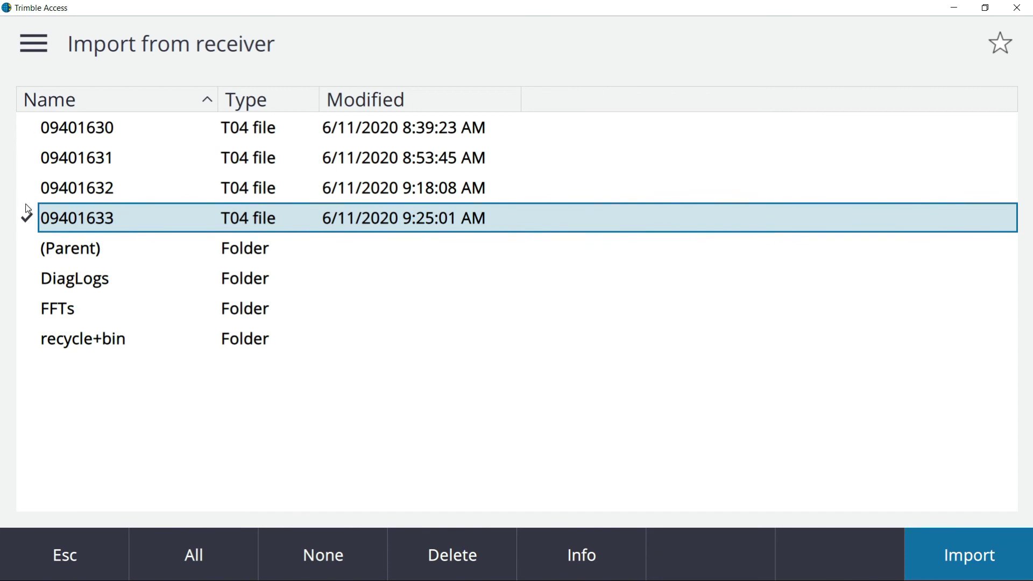
pyautogui.click(976, 556)
pyautogui.click(977, 561)
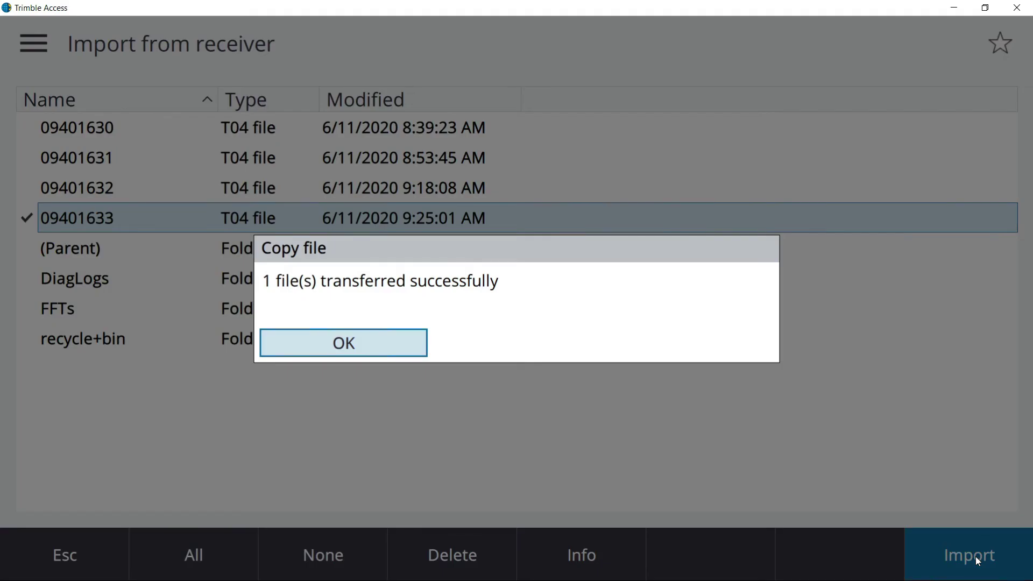
pyautogui.press('Return')
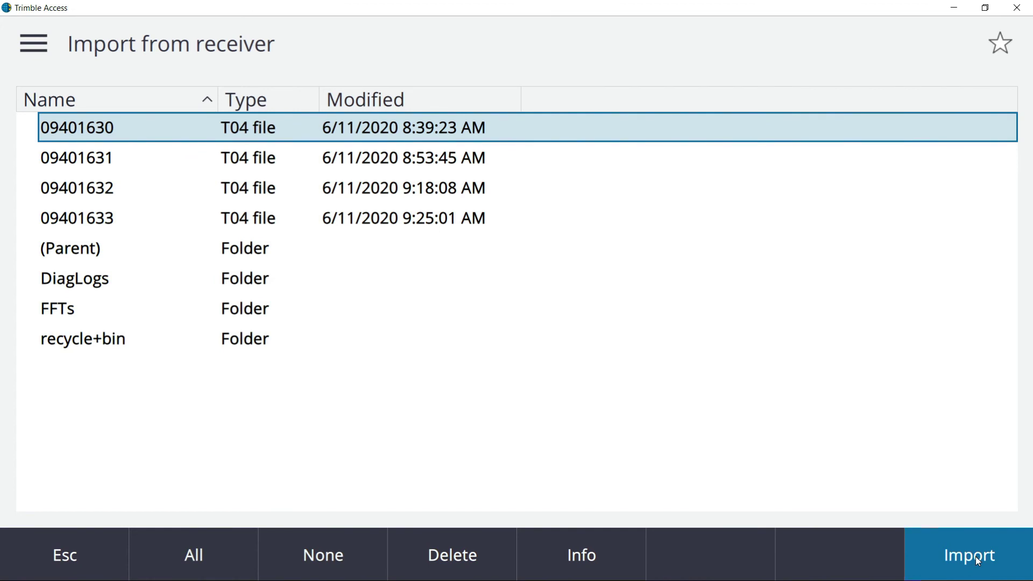
pyautogui.click(66, 564)
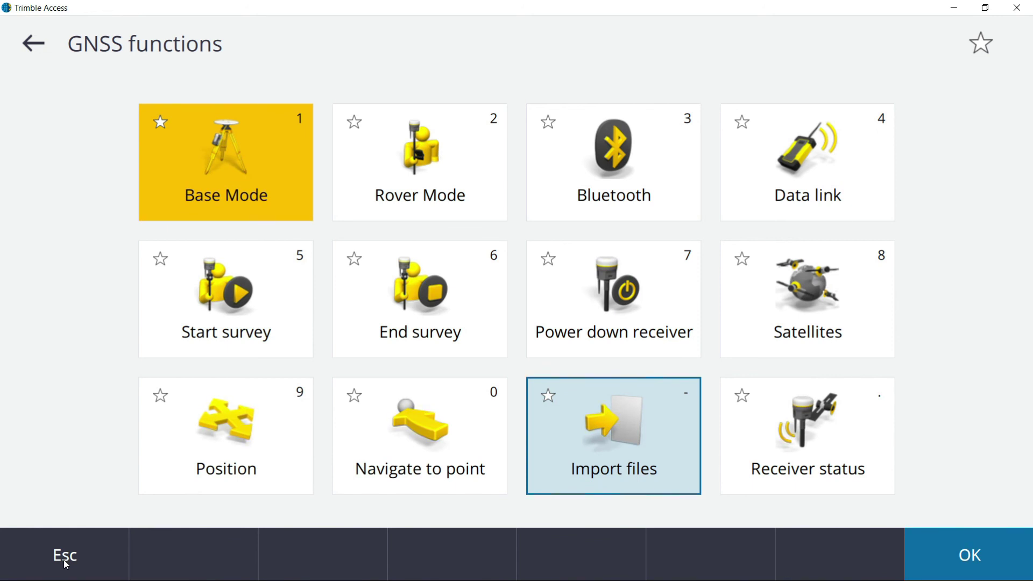
# From the job list, copy the Repeater Test job files and begin entering the Destination folder
pyautogui.click(34, 555)
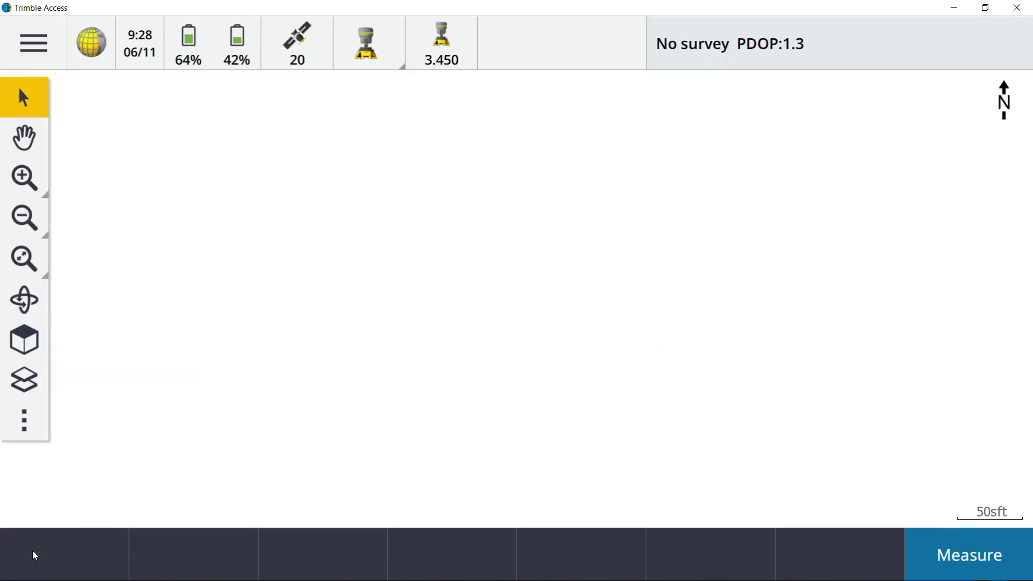
pyautogui.click(39, 54)
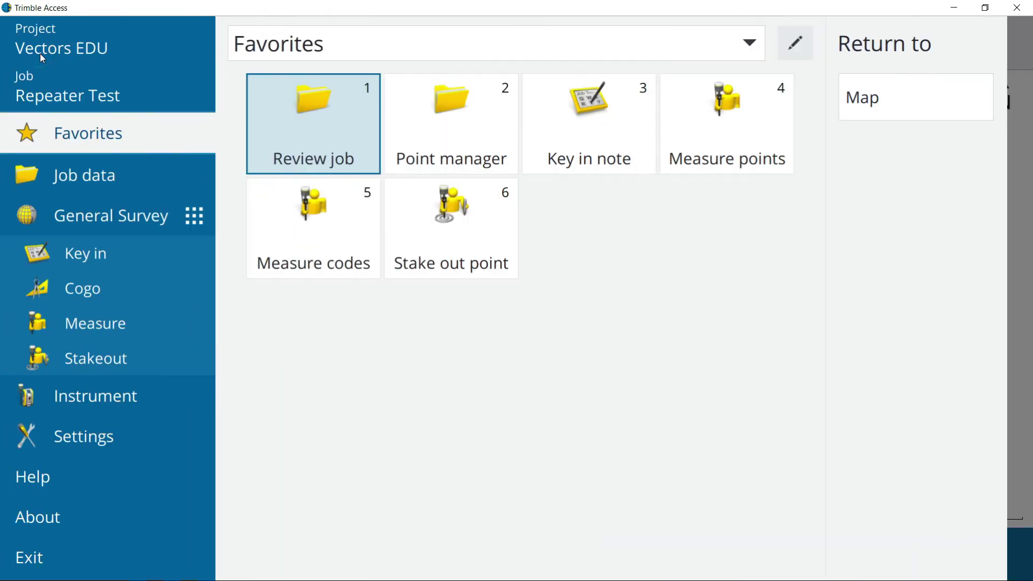
pyautogui.click(66, 98)
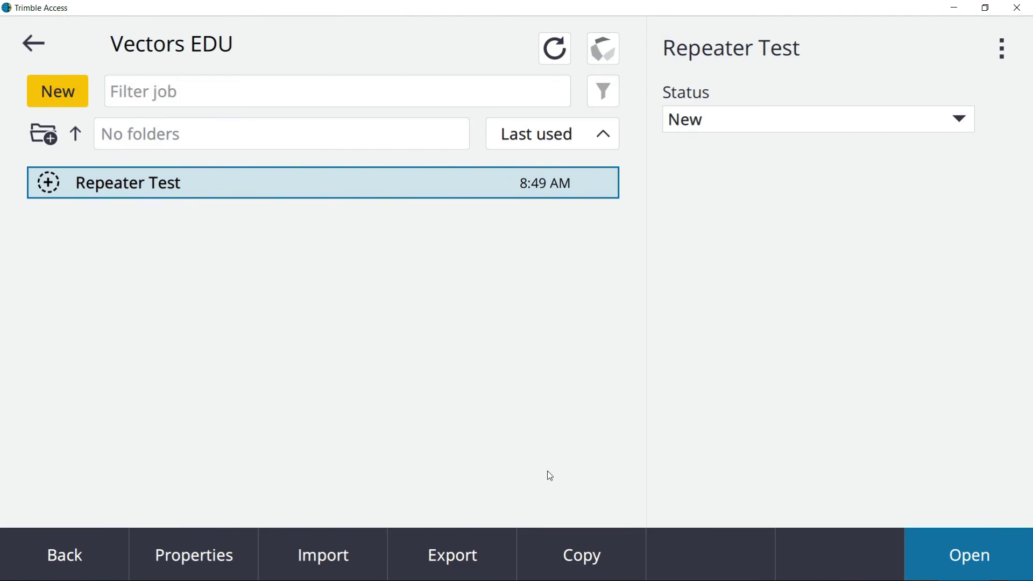
pyautogui.click(572, 559)
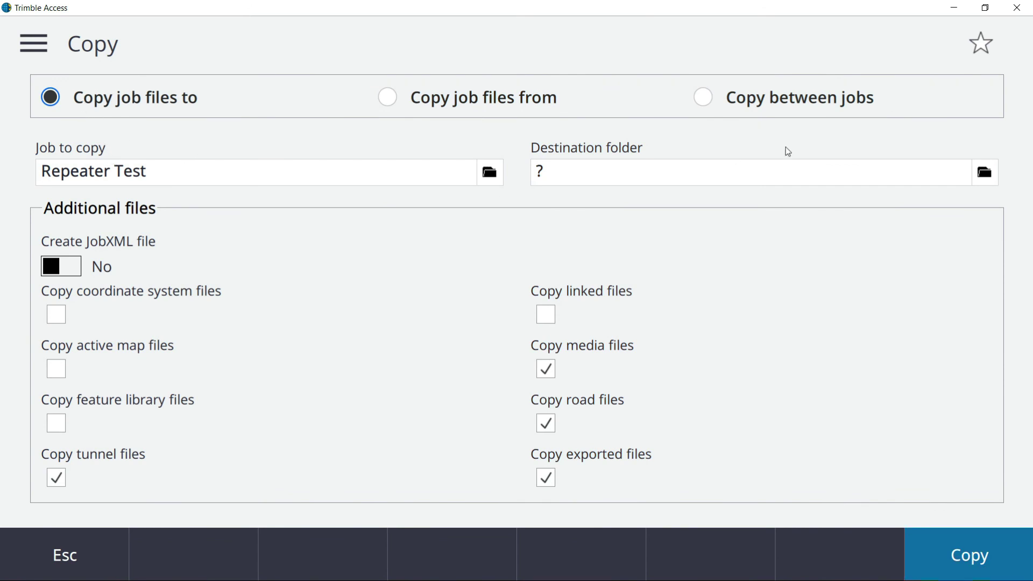
pyautogui.click(679, 171)
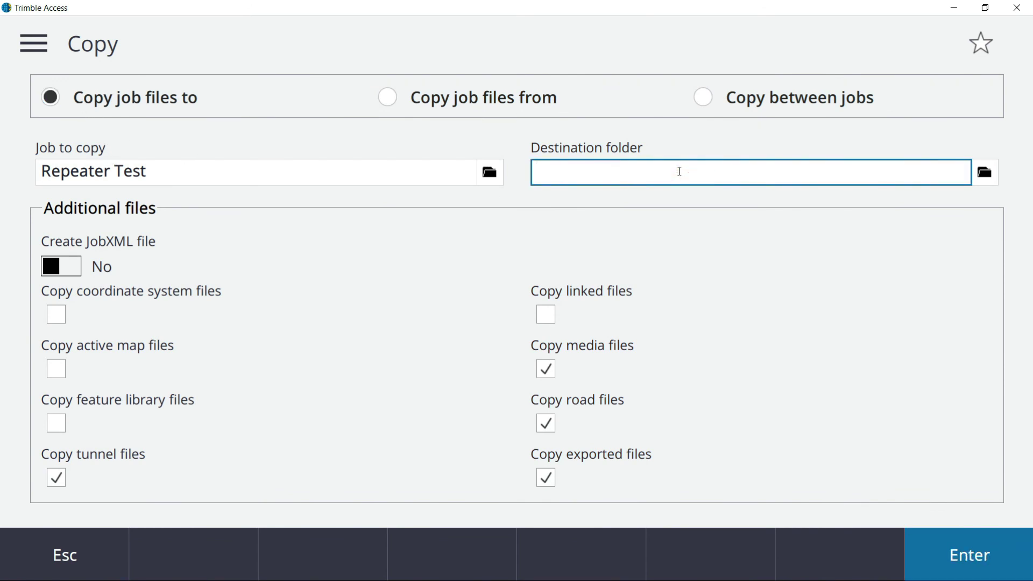